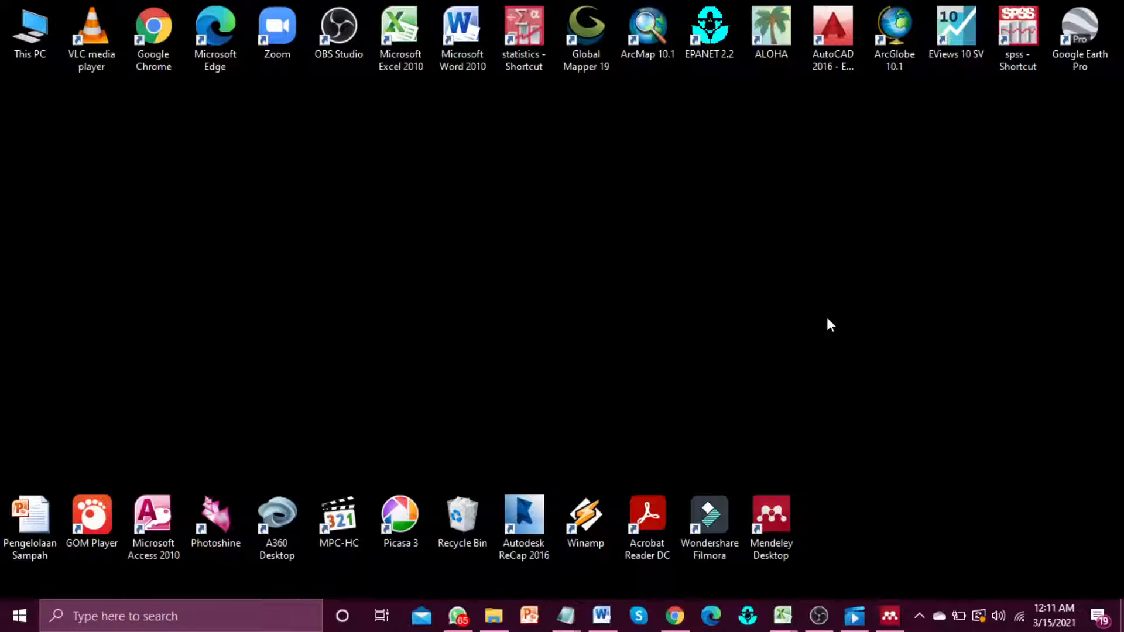
# Step: Switch to Mendeley Desktop and add the PDF files Kebisingan Bandara, Kebisingan Bandara 2 and Kebisingan Bandara 3 to the library
pyautogui.click(890, 615)
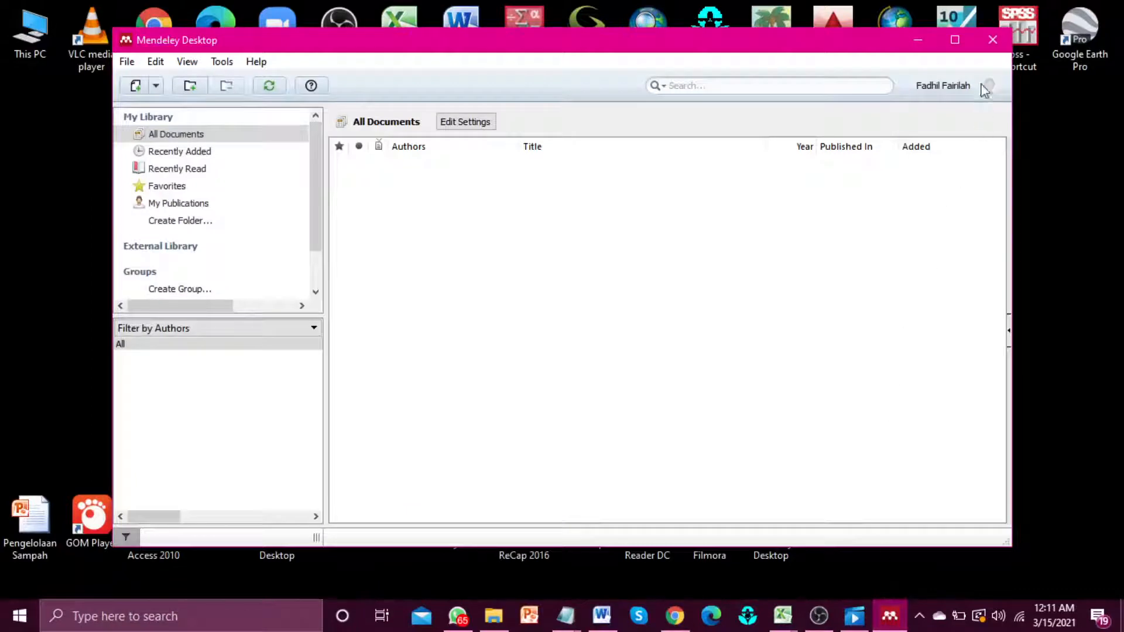
pyautogui.click(955, 40)
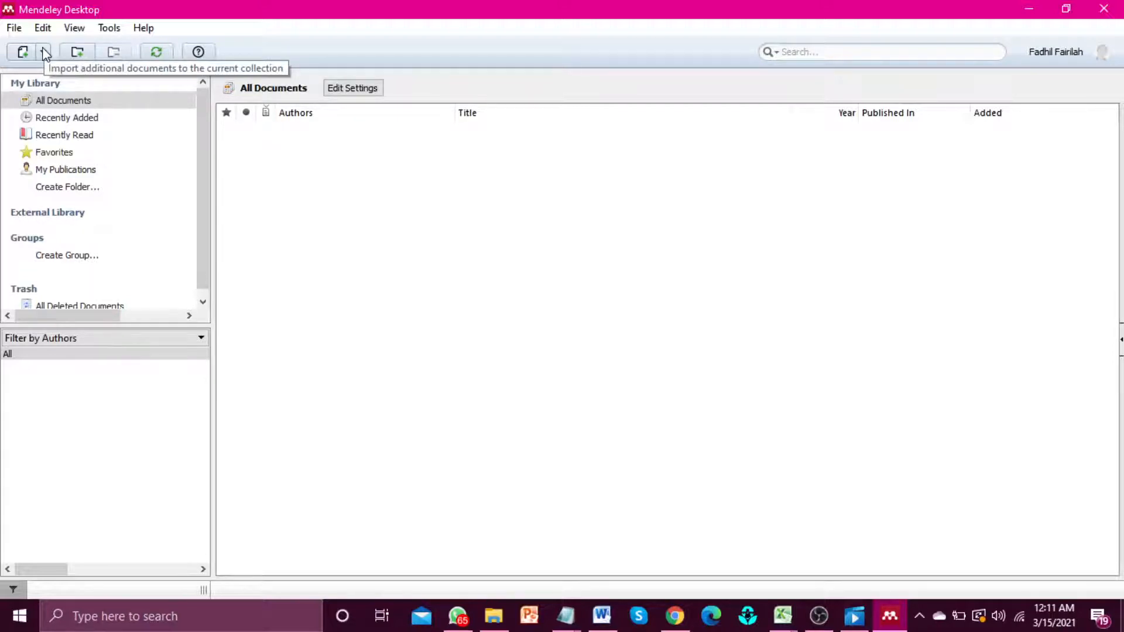
pyautogui.click(13, 29)
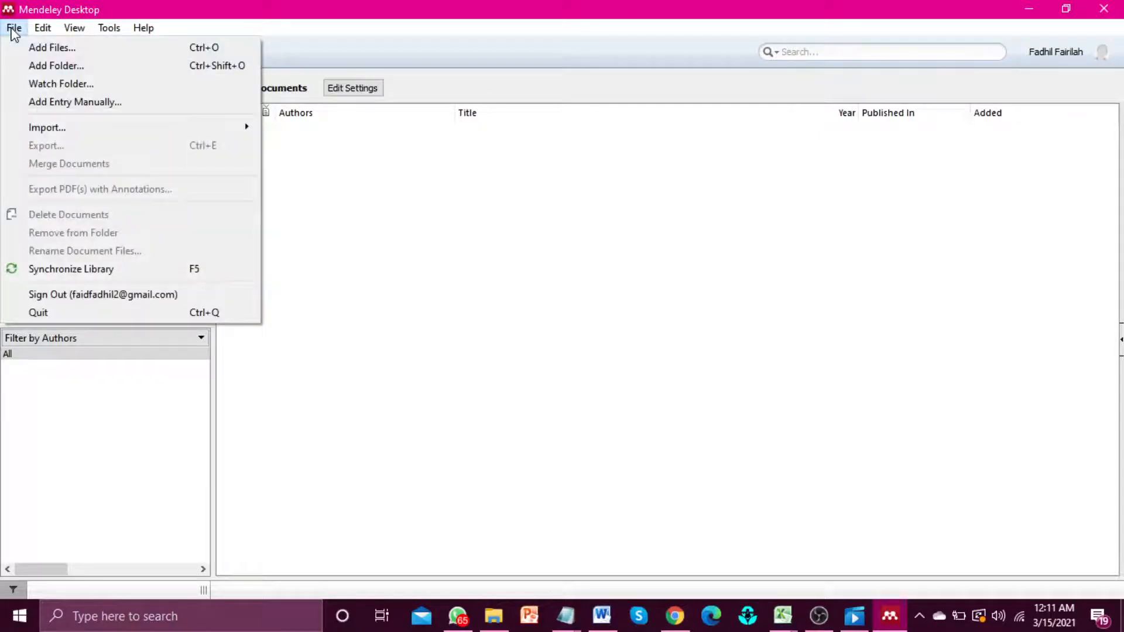
pyautogui.click(62, 48)
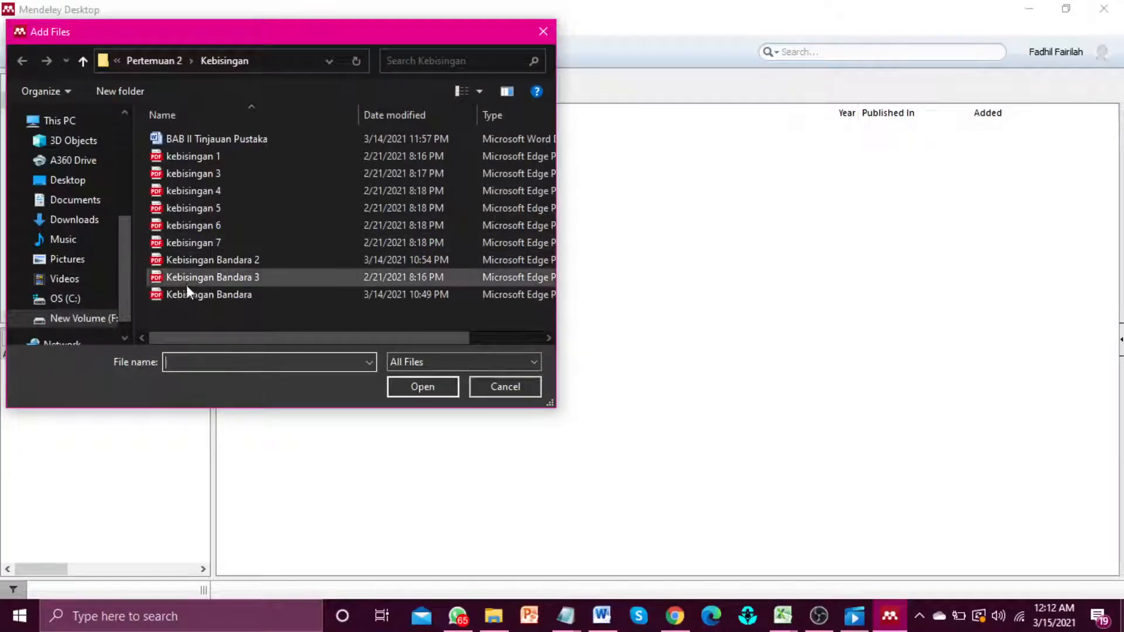
pyautogui.click(202, 295)
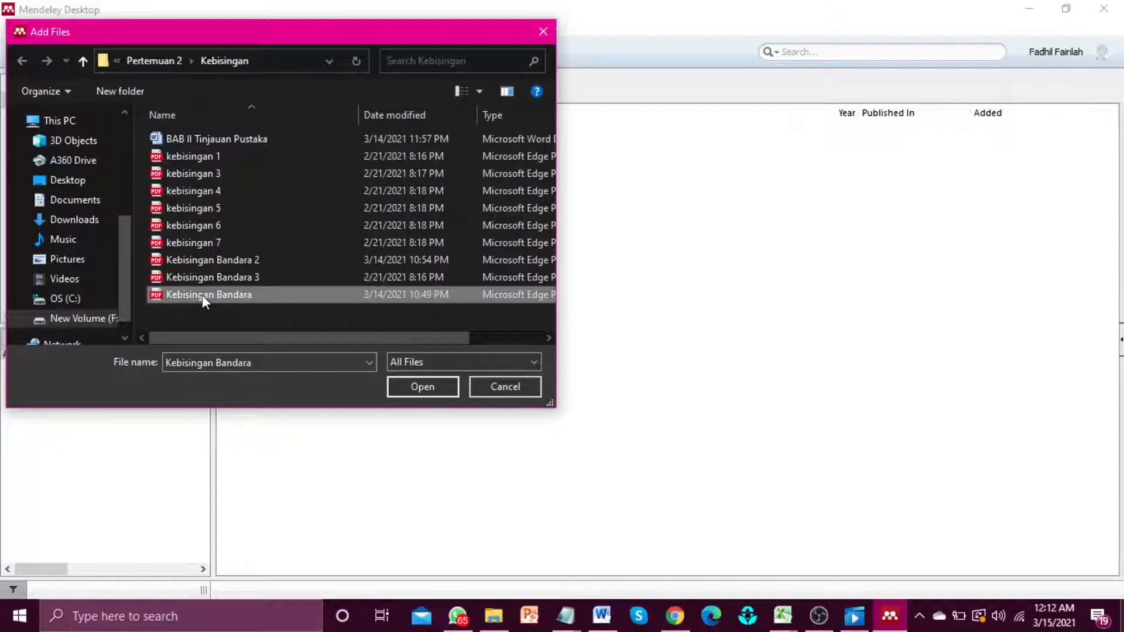
pyautogui.hotkey('shift', 'Up')
pyautogui.hotkey('shift', 'Up')
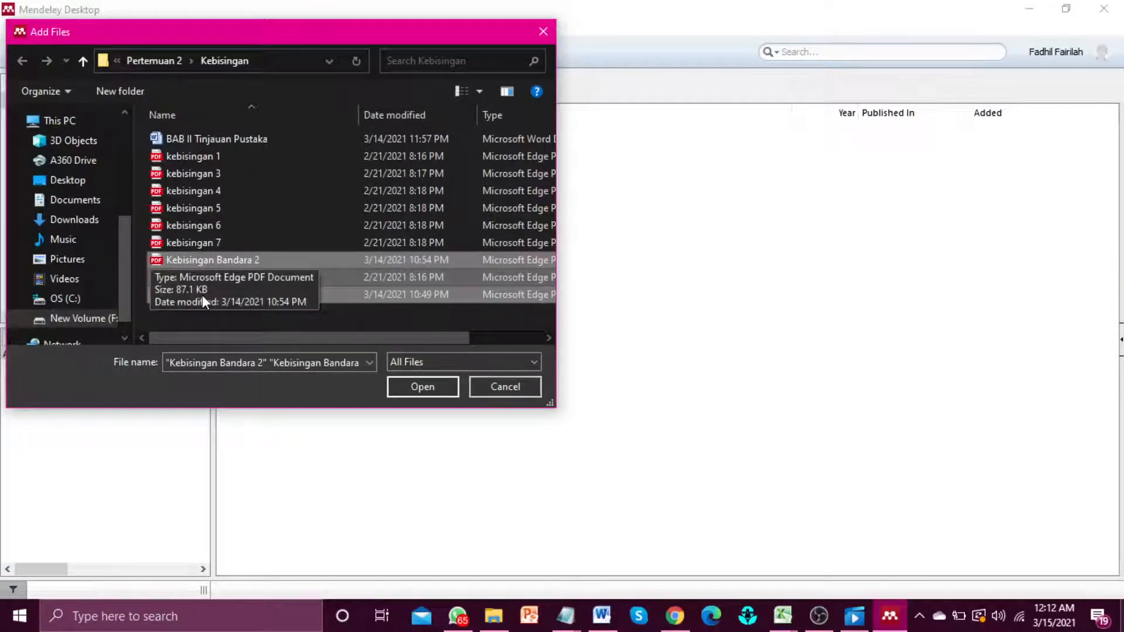
pyautogui.click(428, 395)
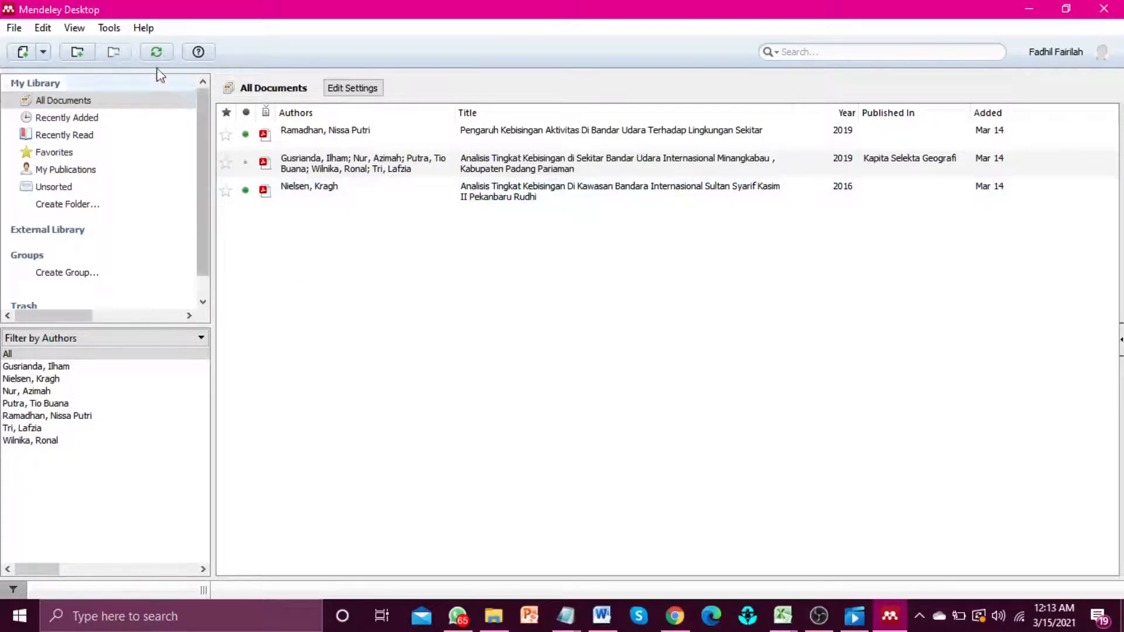
pyautogui.click(114, 28)
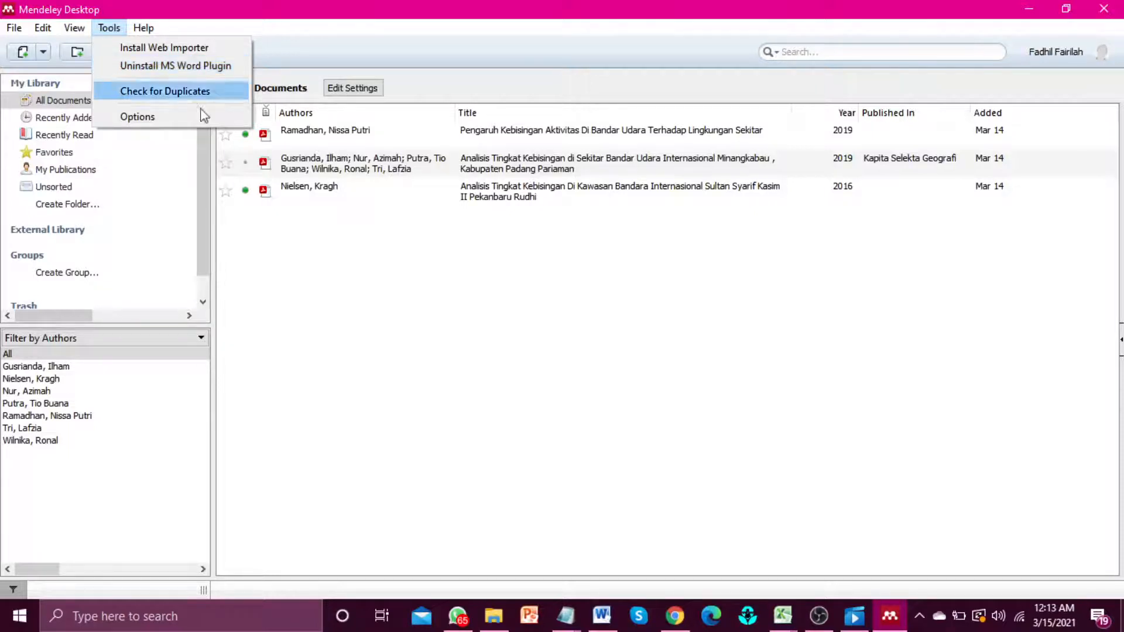
pyautogui.click(374, 272)
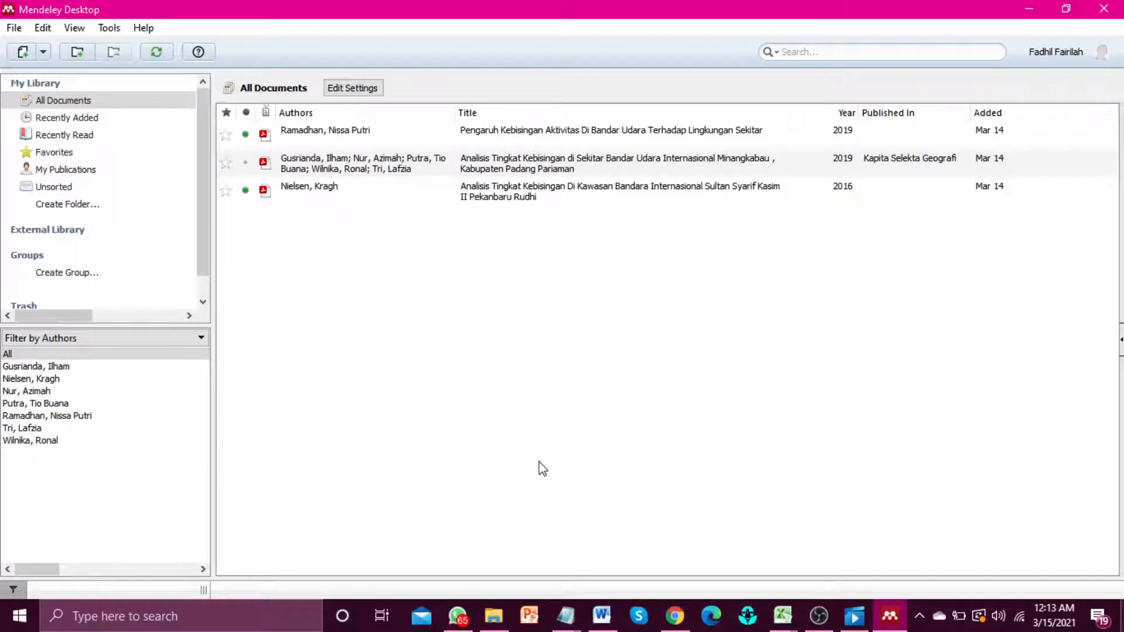
# Step: Switch to the Word document and cite the Mendeley entry "Pengaruh Kebisingan Aktivitas Di Bandar Udara Terhadap Lingkungan Sekitar" at the end of the first paragraph
pyautogui.click(601, 616)
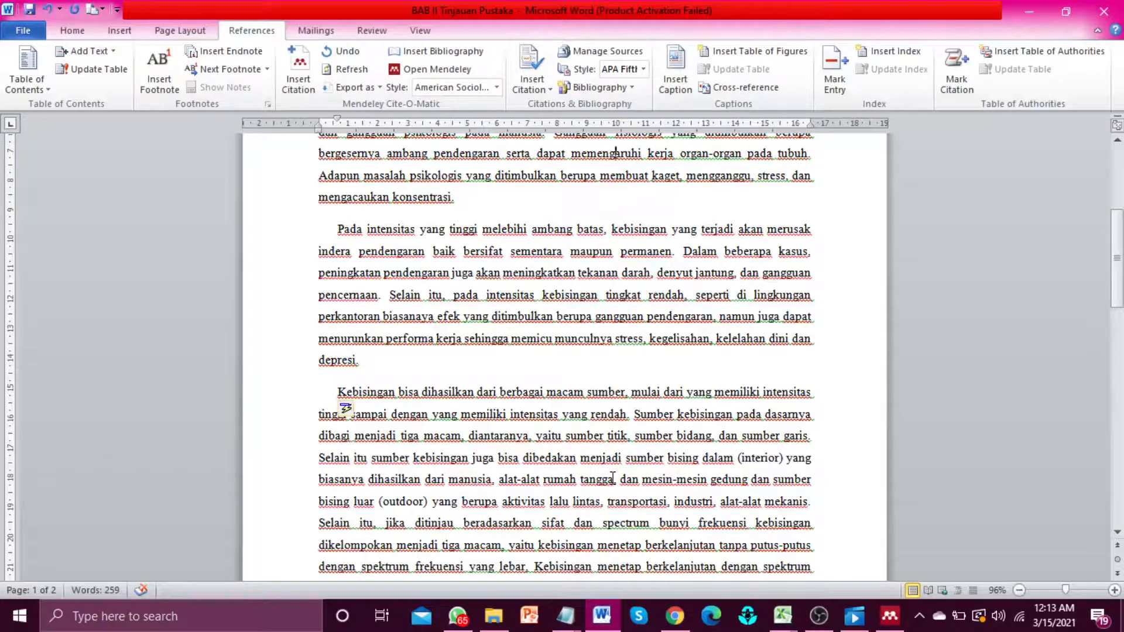
pyautogui.scroll(1, 613, 479)
pyautogui.scroll(2, 613, 479)
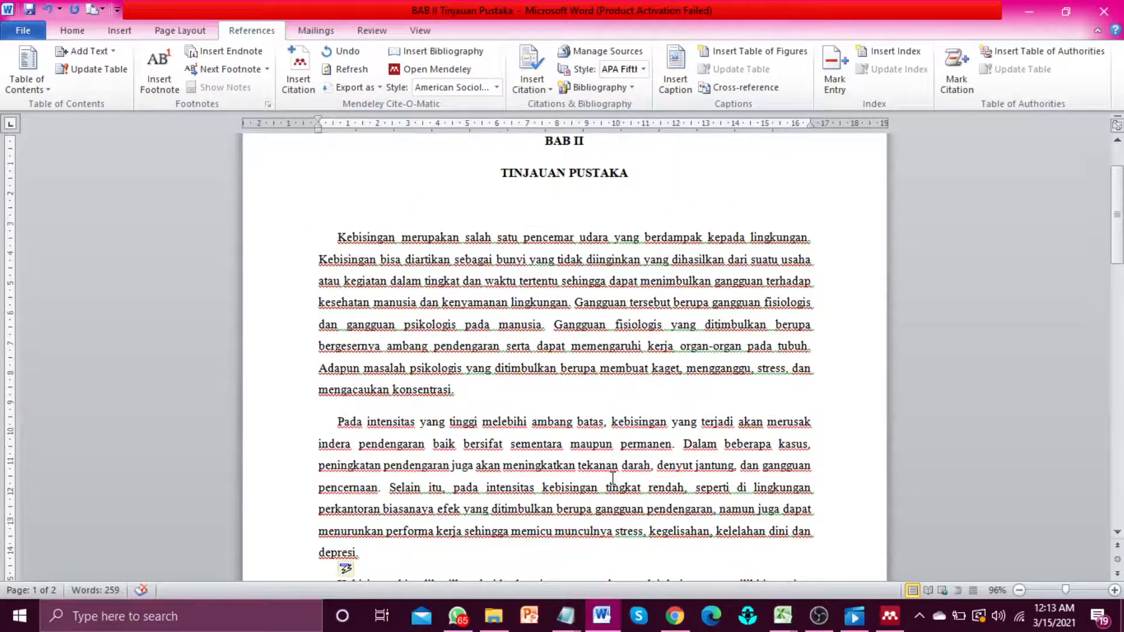
pyautogui.click(614, 345)
pyautogui.click(532, 392)
pyautogui.press('BackSpace')
pyautogui.click(297, 72)
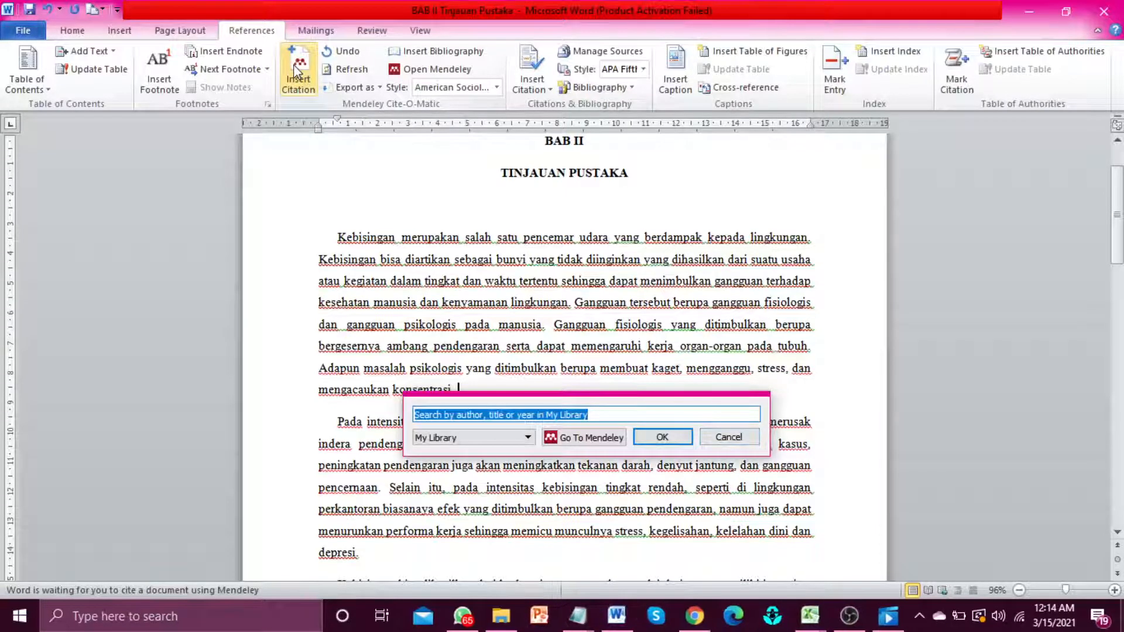
pyautogui.click(583, 438)
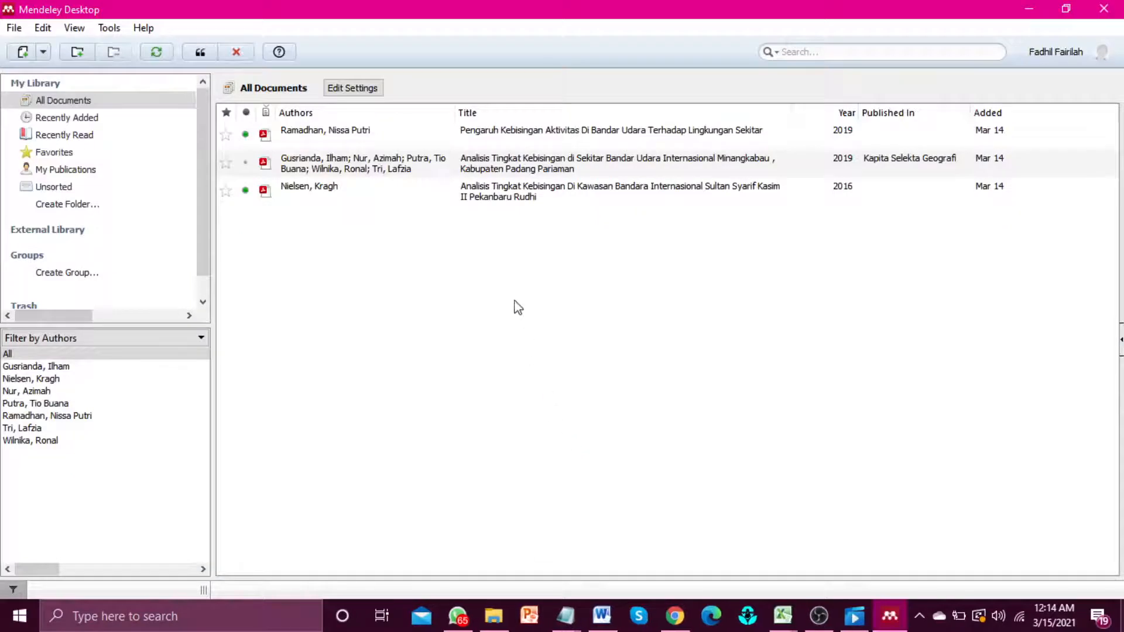
pyautogui.click(425, 146)
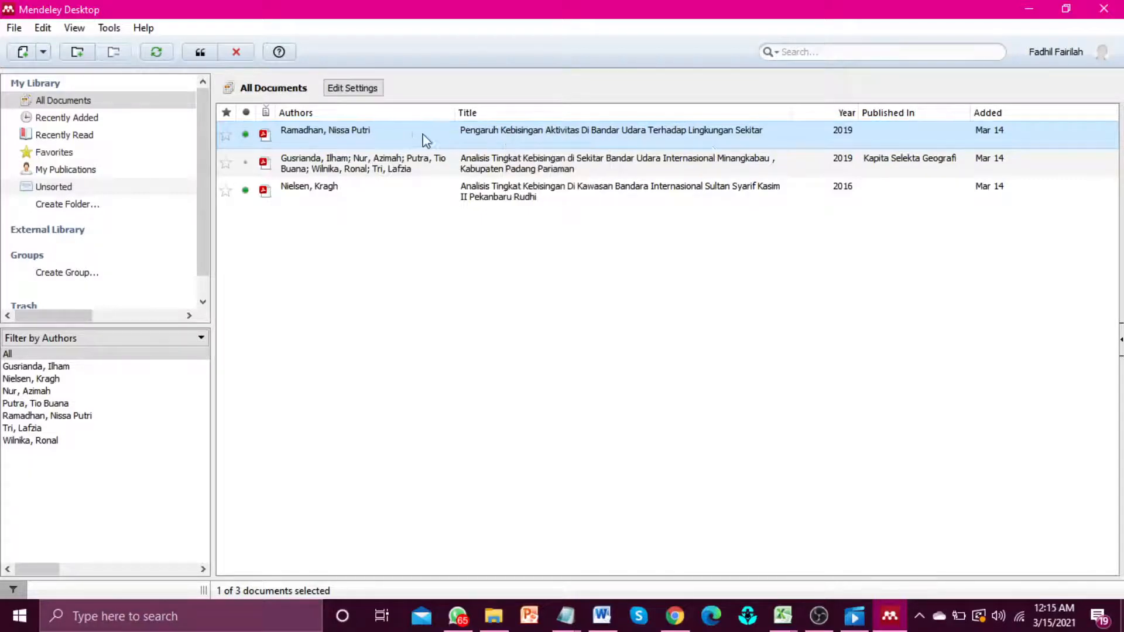
pyautogui.click(200, 54)
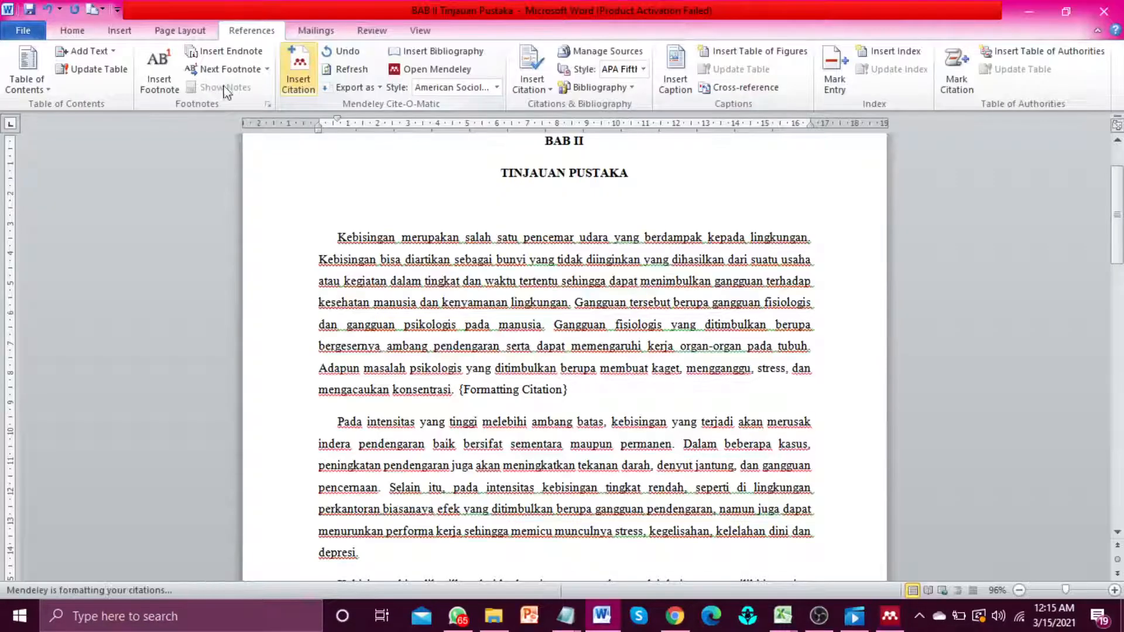
# Step: Insert a Mendeley citation of the 2016 article on Sultan Syarif Kasim II airport noise at the end of the second paragraph
pyautogui.click(484, 391)
pyautogui.press('Down')
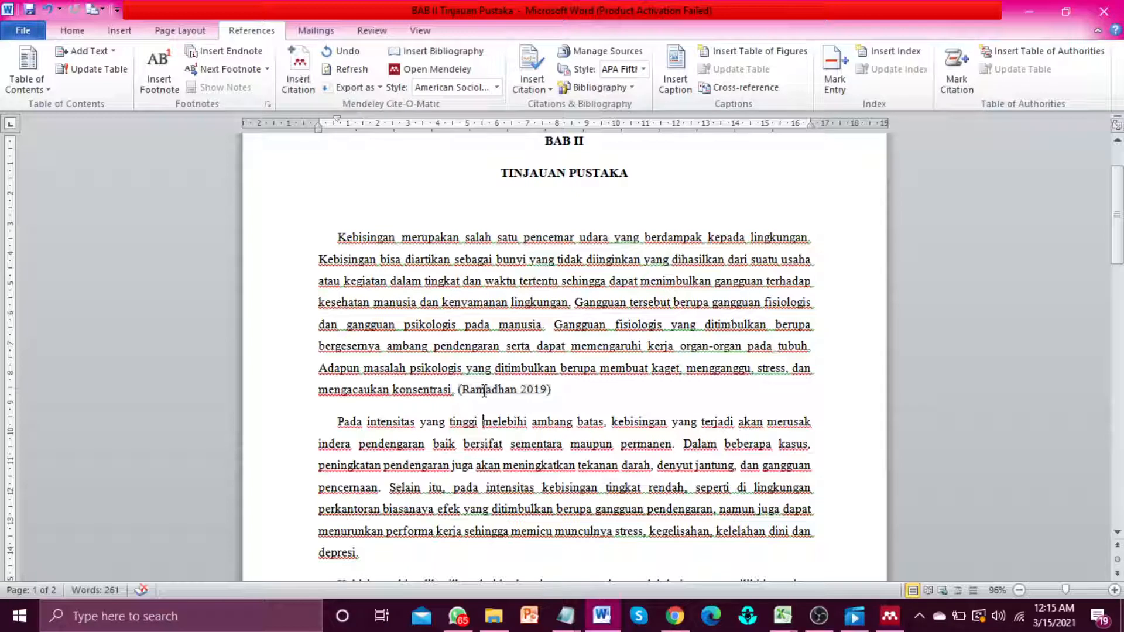
pyautogui.press('Down')
pyautogui.press('Down')
pyautogui.press('Down')
pyautogui.click(291, 76)
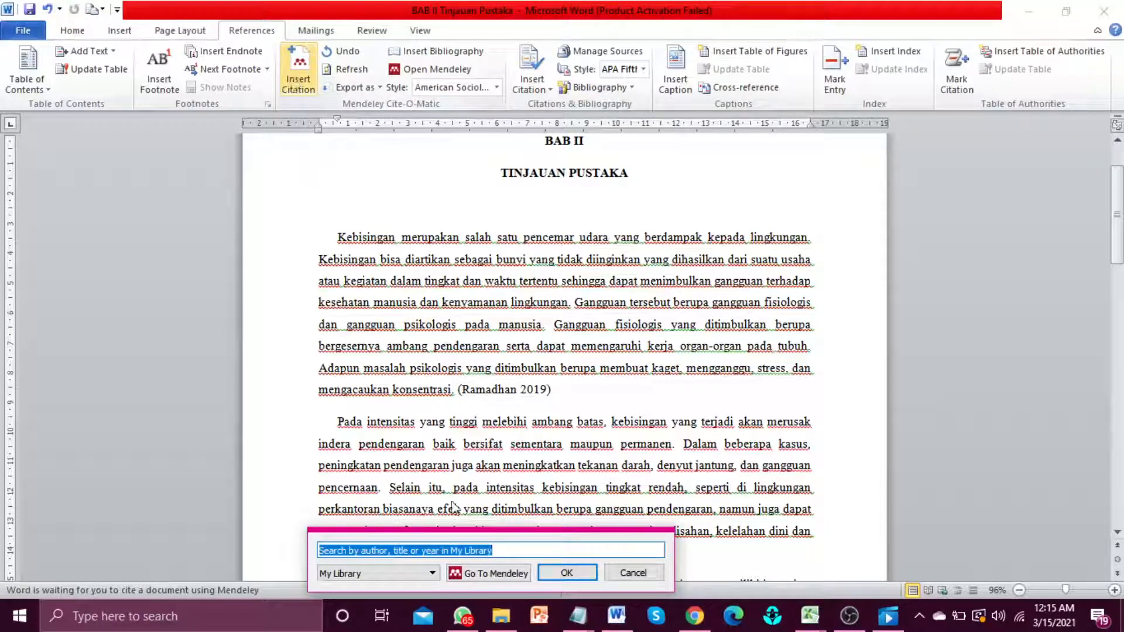
pyautogui.click(490, 577)
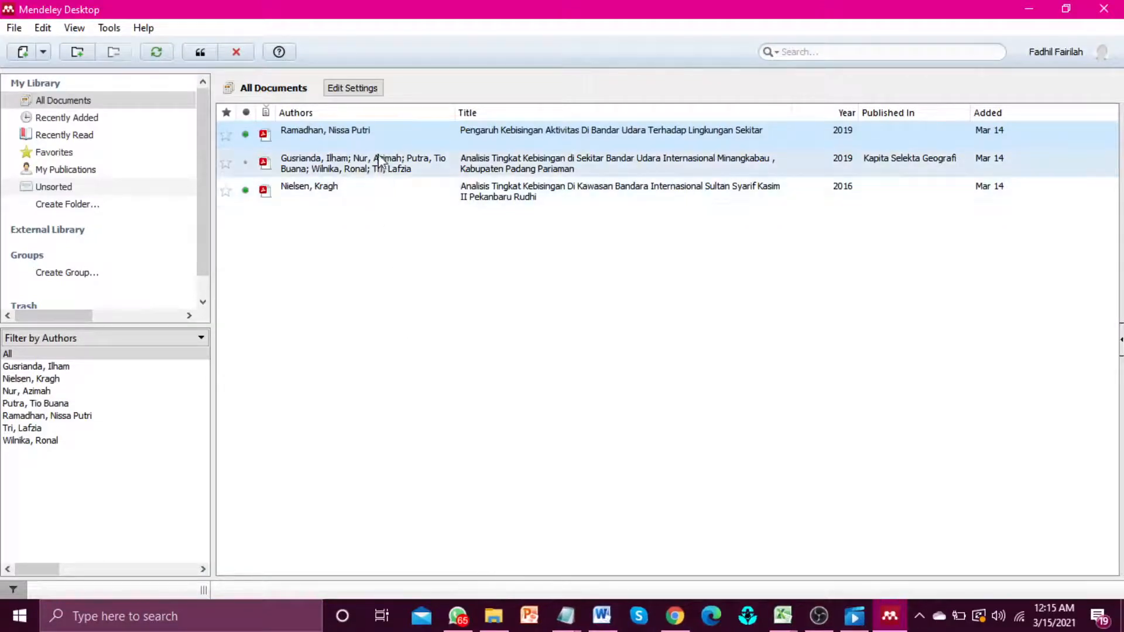
pyautogui.moveTo(375, 147); pyautogui.dragTo(365, 208)
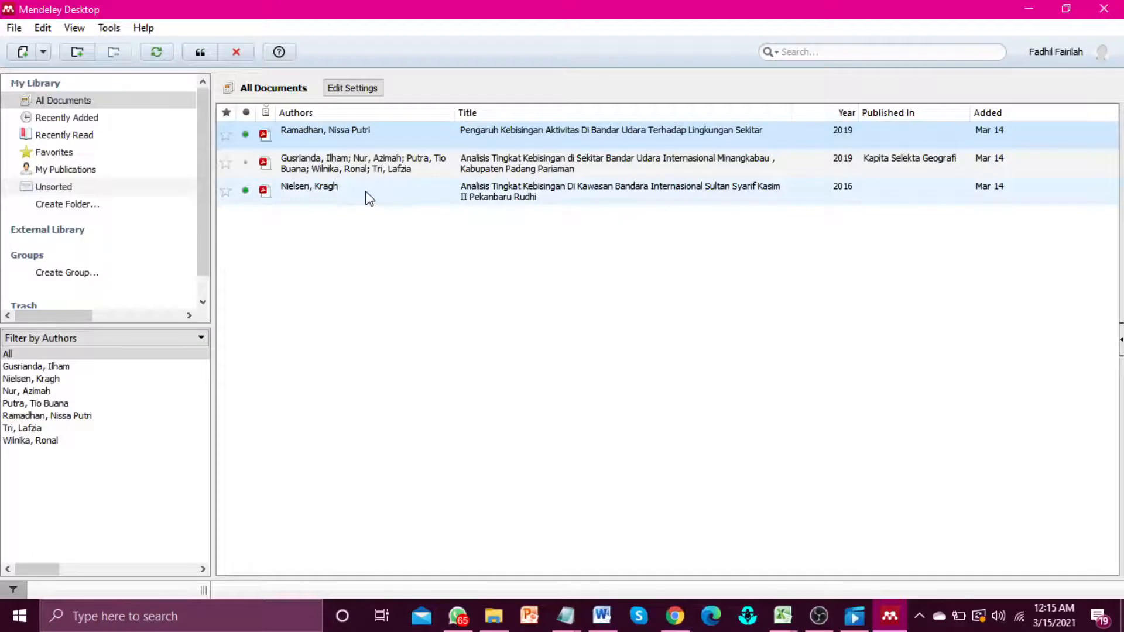
pyautogui.click(414, 196)
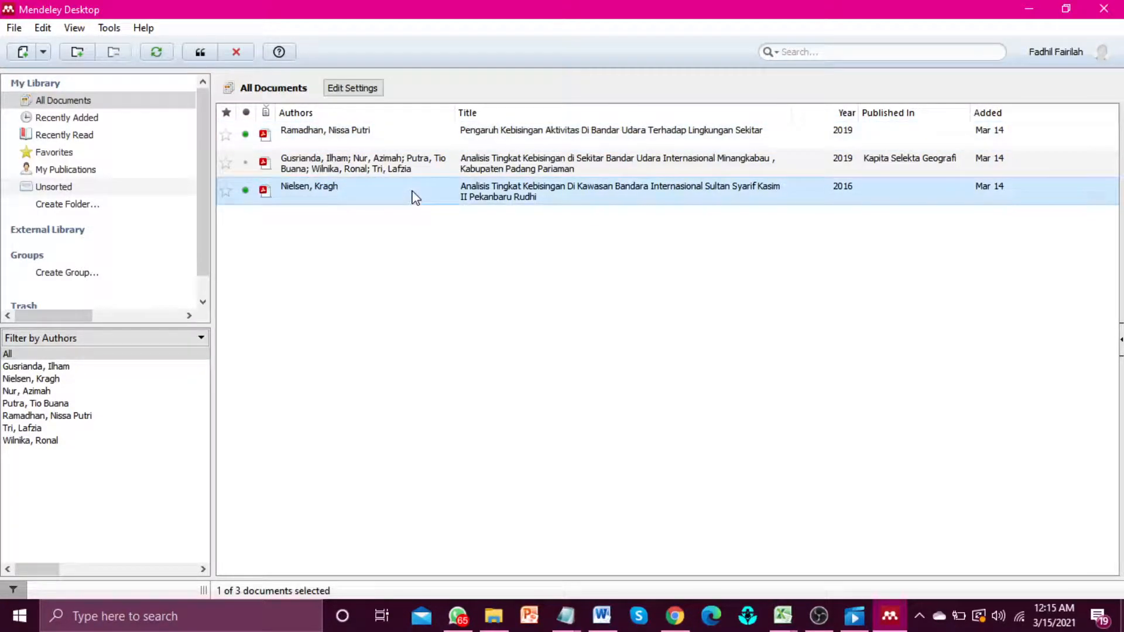
pyautogui.click(204, 54)
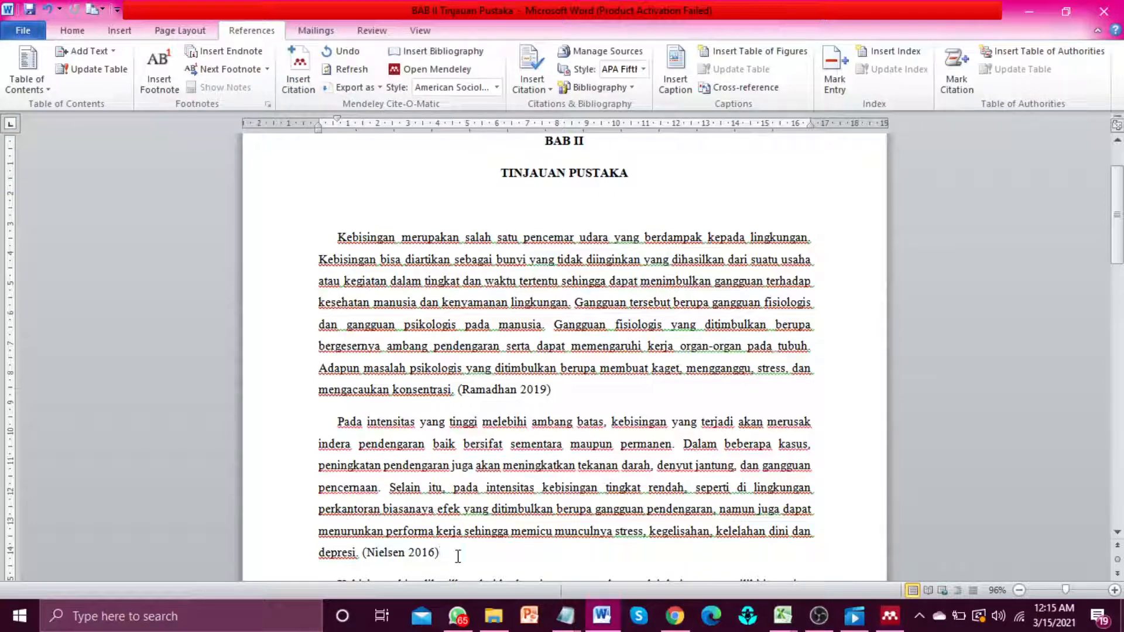
# Step: Insert a Mendeley citation of the 2019 Kapita Selekta Geografi article on Minangkabau airport noise at the end of the third paragraph
pyautogui.scroll(-4, 458, 556)
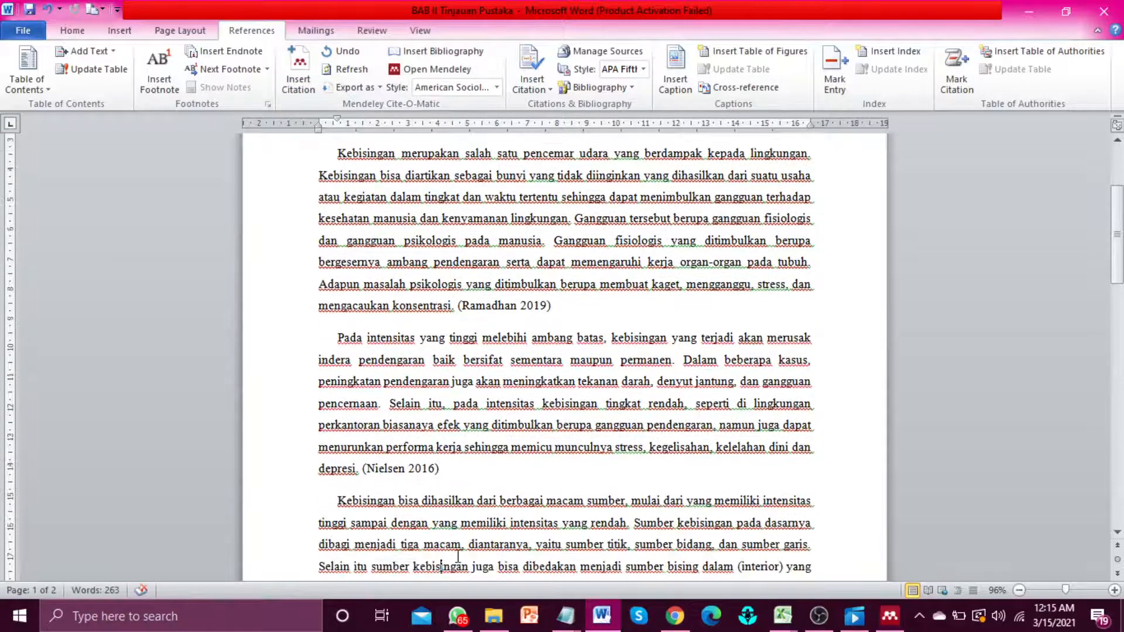
pyautogui.scroll(-3, 458, 556)
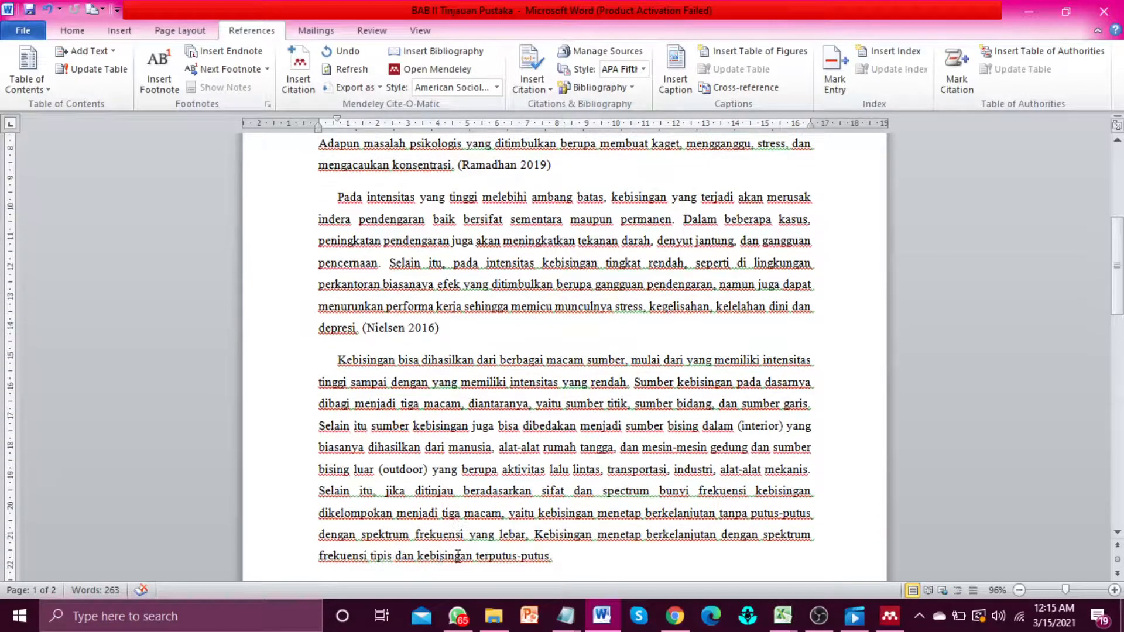
pyautogui.click(575, 567)
pyautogui.click(299, 70)
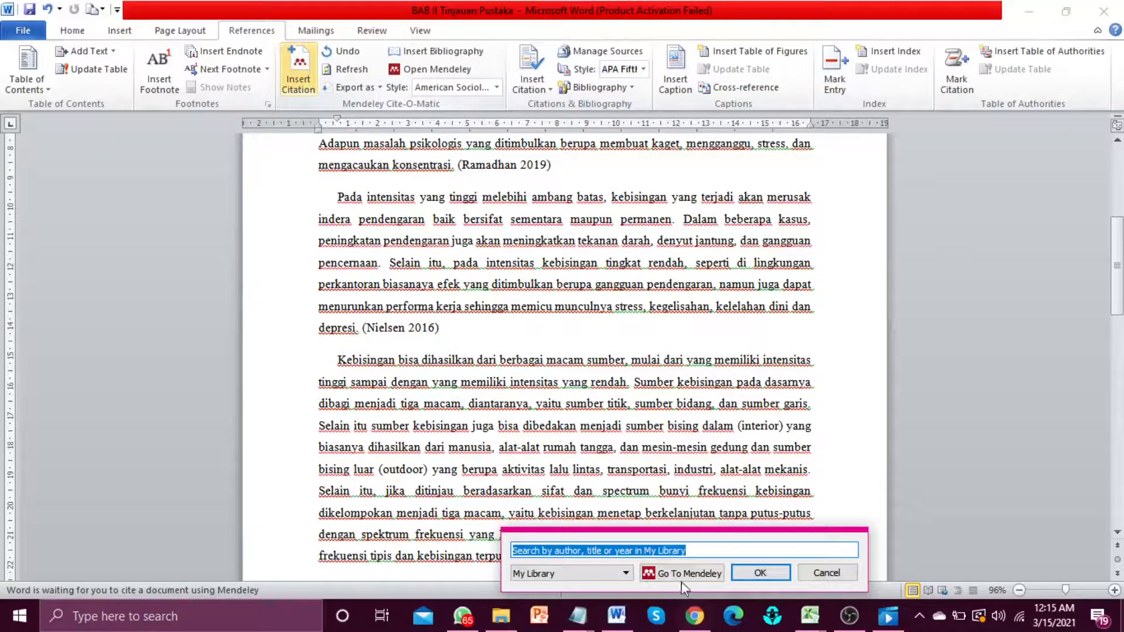
pyautogui.click(680, 578)
pyautogui.keyDown('ctrl'); pyautogui.click(339, 162); pyautogui.keyUp('ctrl')
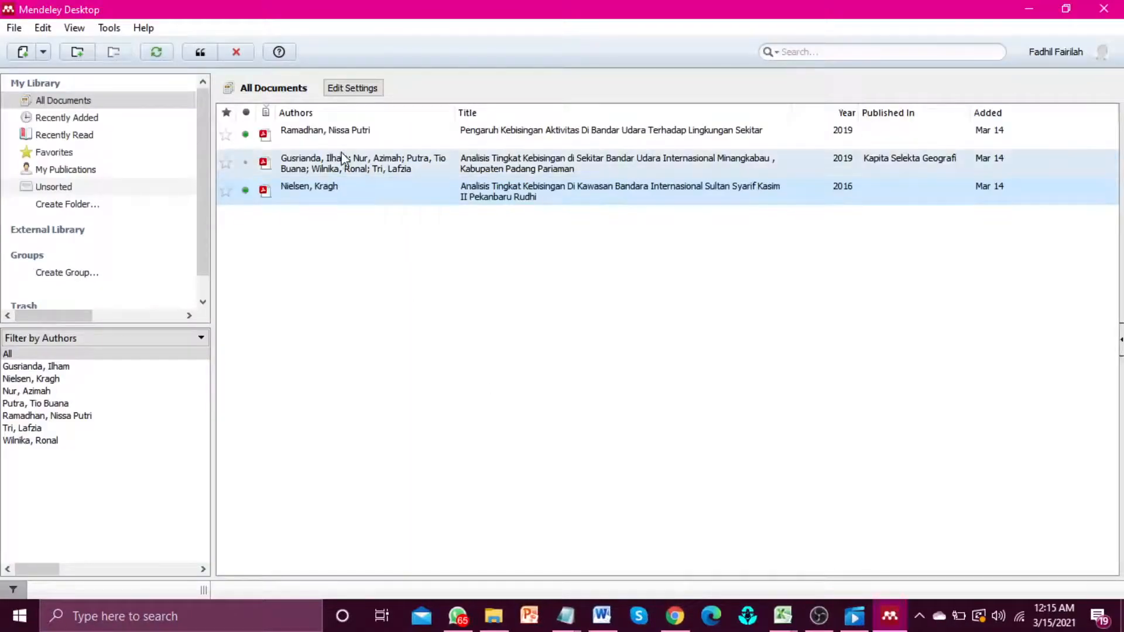
pyautogui.click(338, 168)
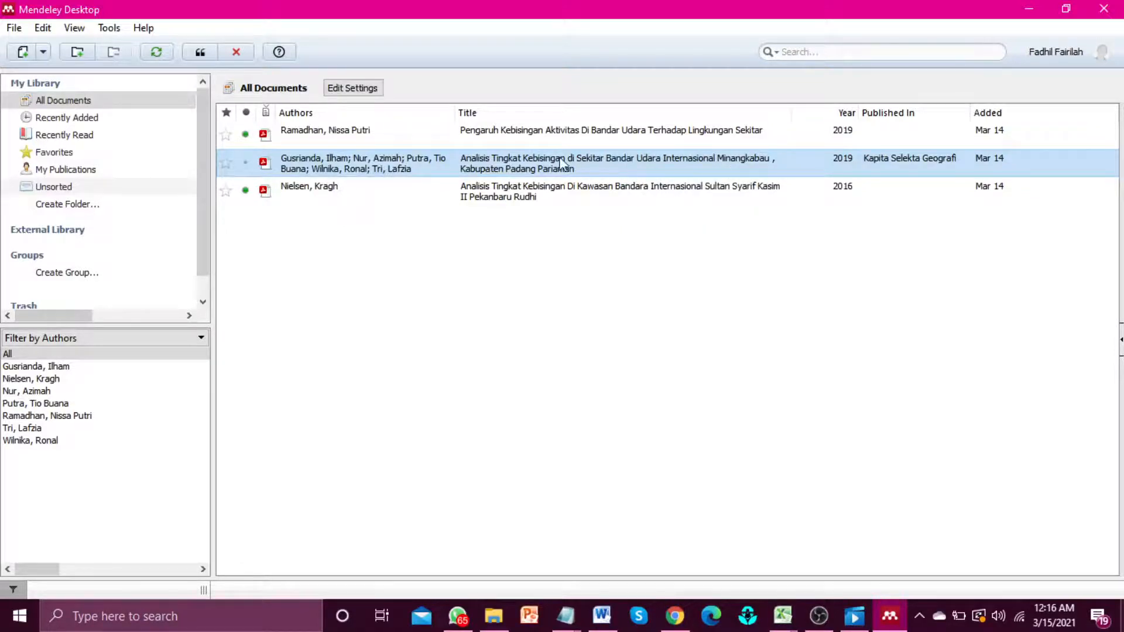
pyautogui.click(201, 51)
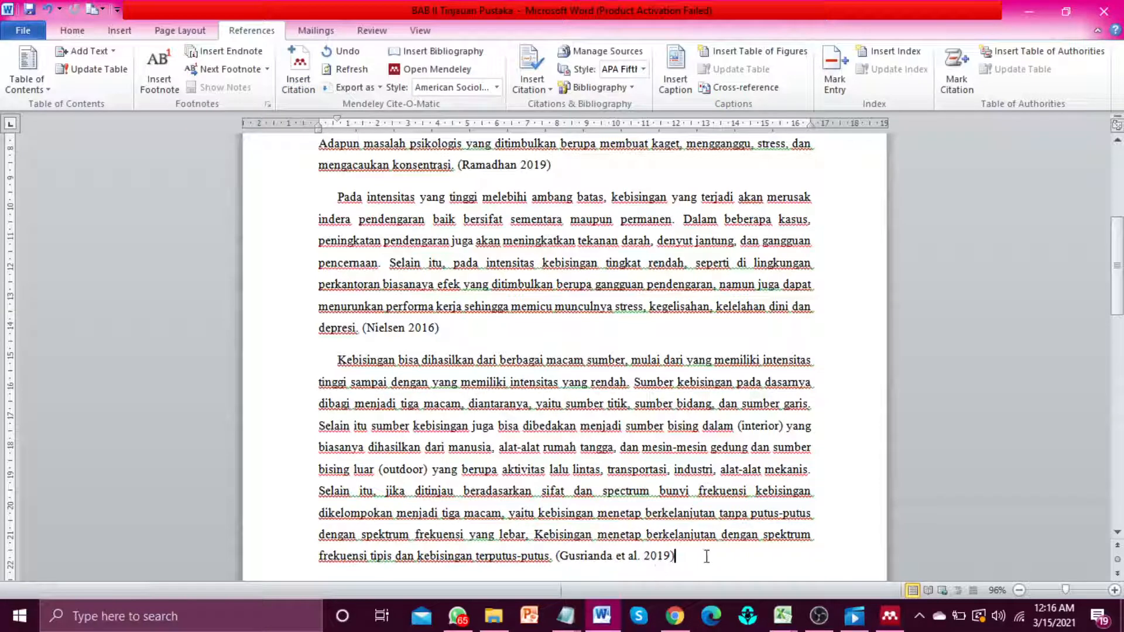
# Step: Add a centred heading "DAFTAR PUSTAKA" on a new page after the third paragraph
pyautogui.hotkey('ctrl', 'Return')
pyautogui.press('BackSpace')
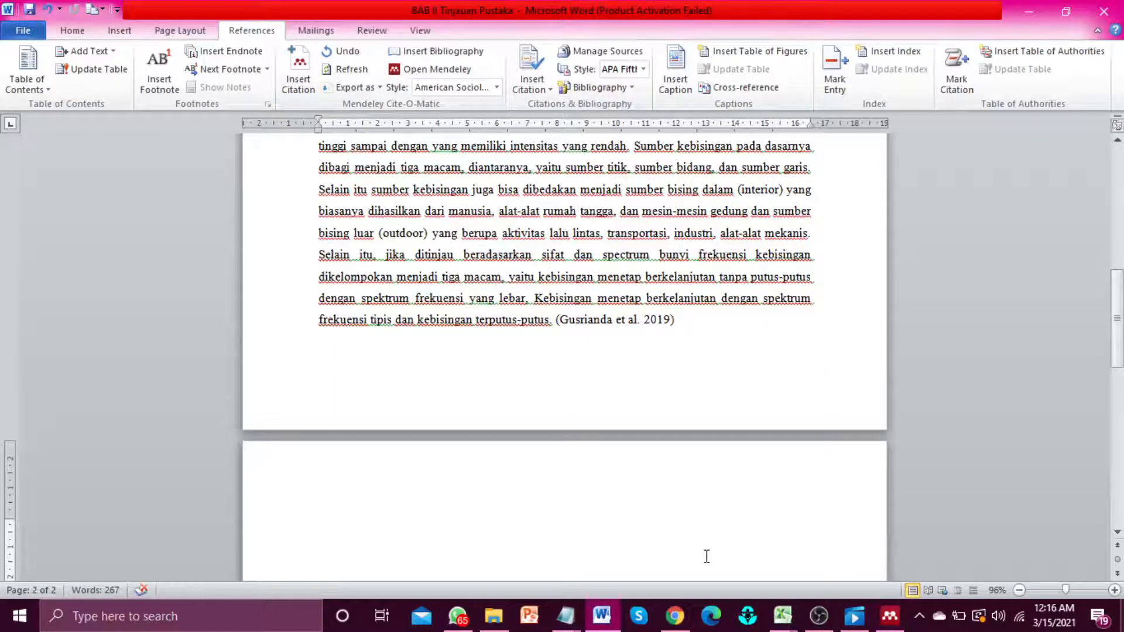
pyautogui.write('DAFTAR PUSTAKA')
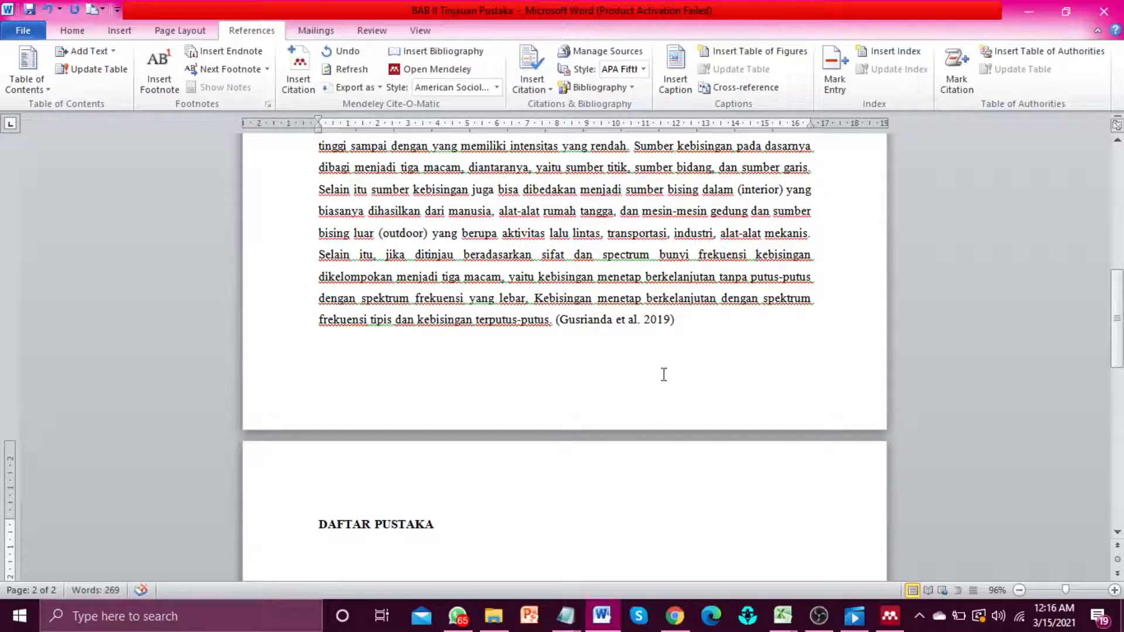
pyautogui.scroll(3, 301, 85)
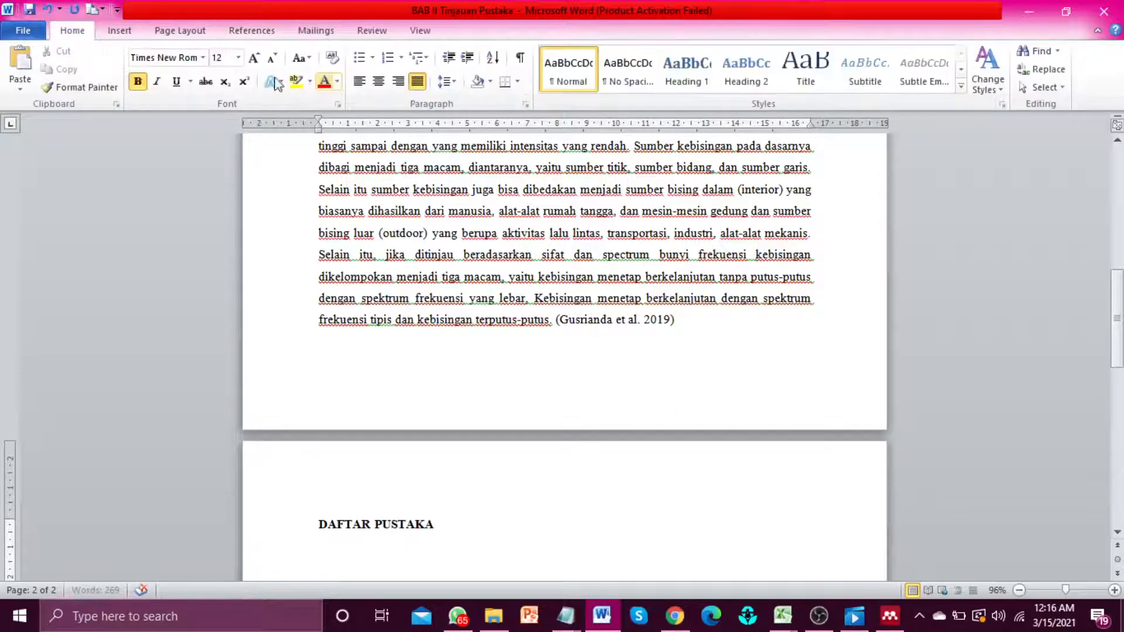
pyautogui.click(380, 83)
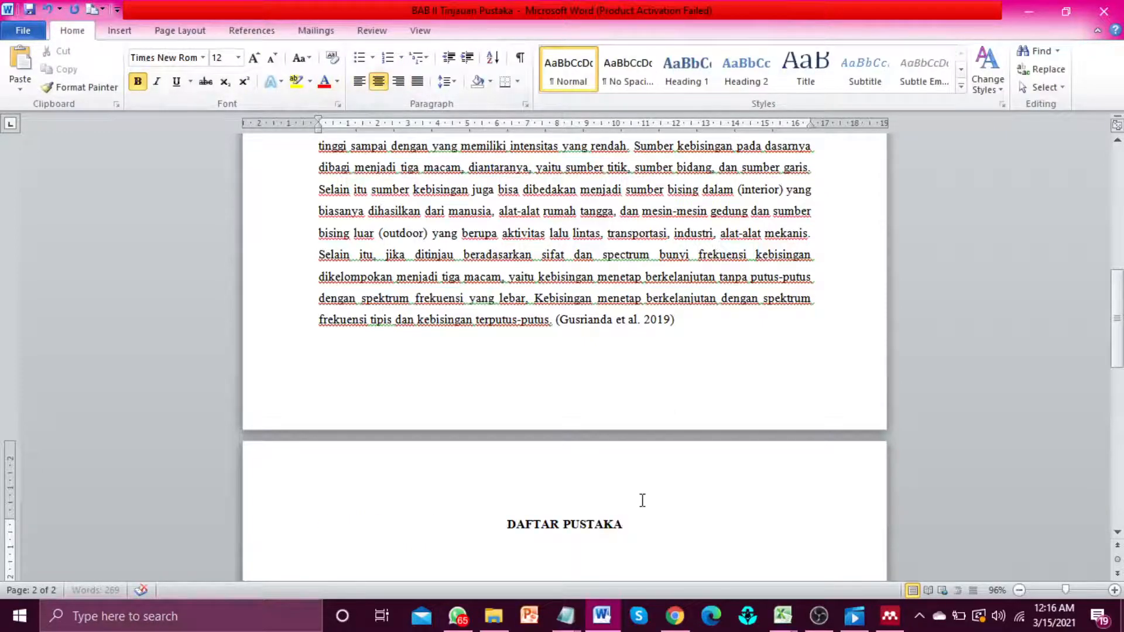
# Step: Insert the Mendeley bibliography in a justified paragraph two lines below the DAFTAR PUSTAKA heading
pyautogui.press('Return')
pyautogui.press('Return')
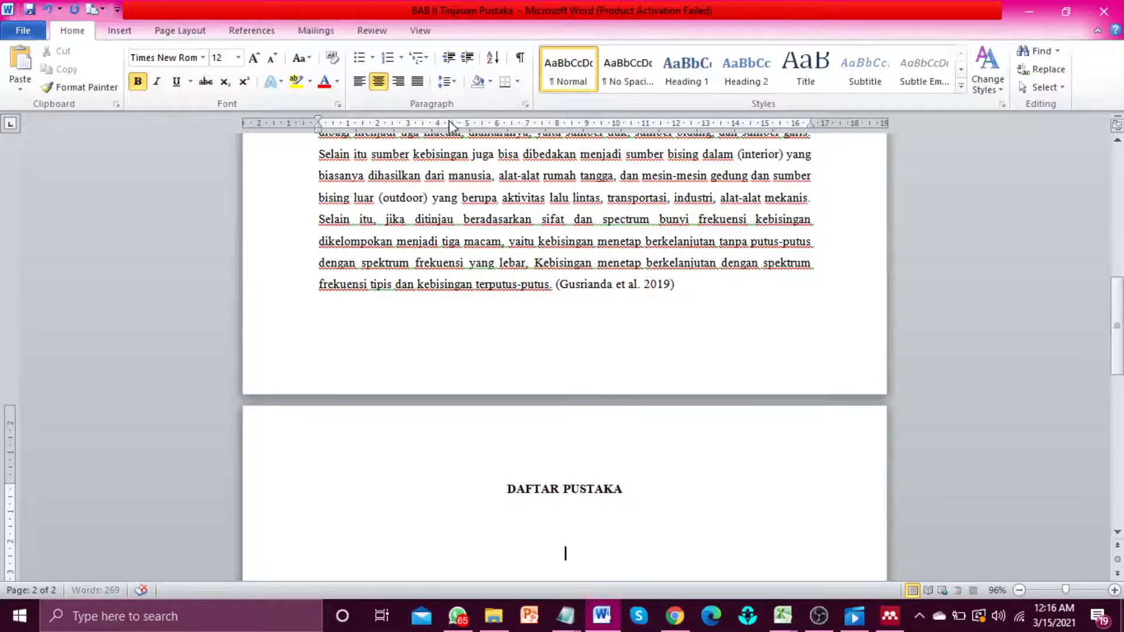
pyautogui.click(417, 82)
pyautogui.click(253, 33)
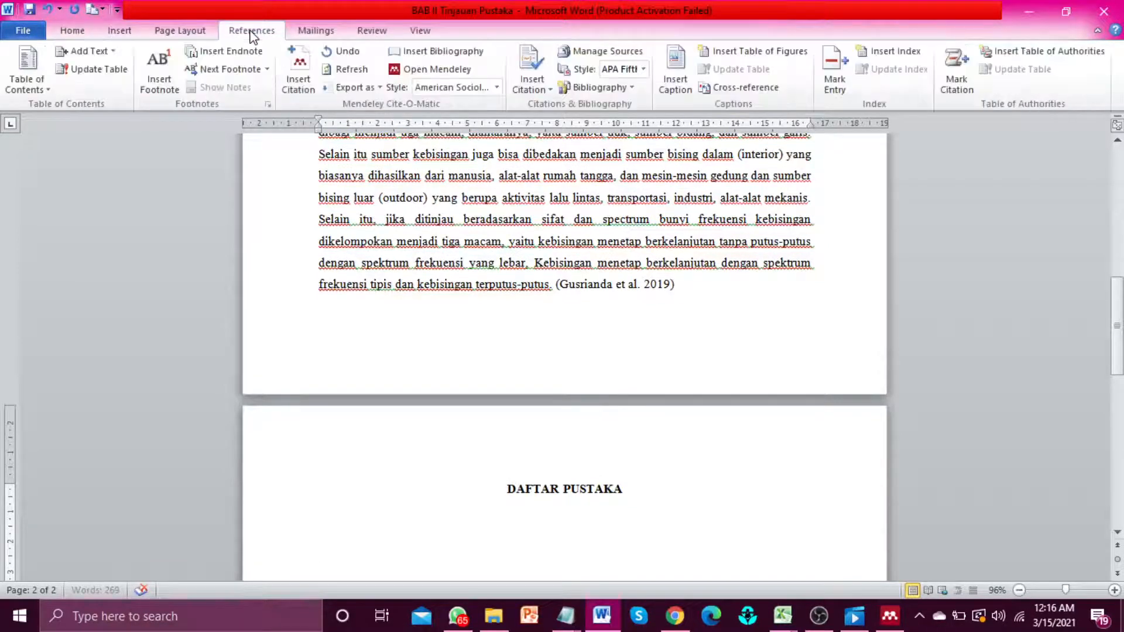
pyautogui.click(424, 57)
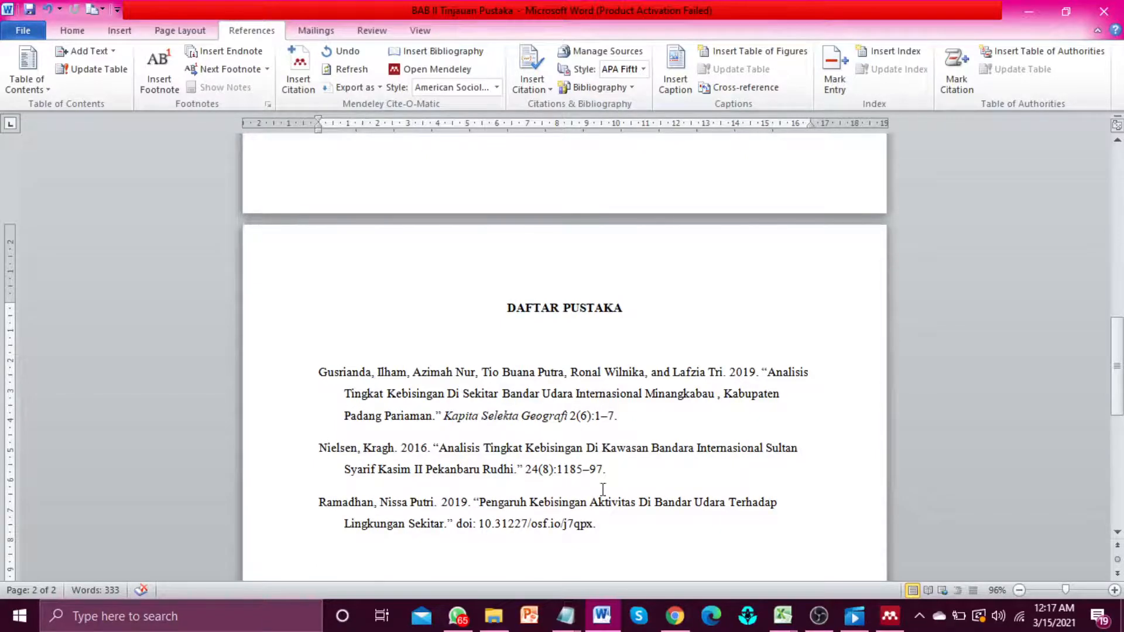
pyautogui.click(669, 355)
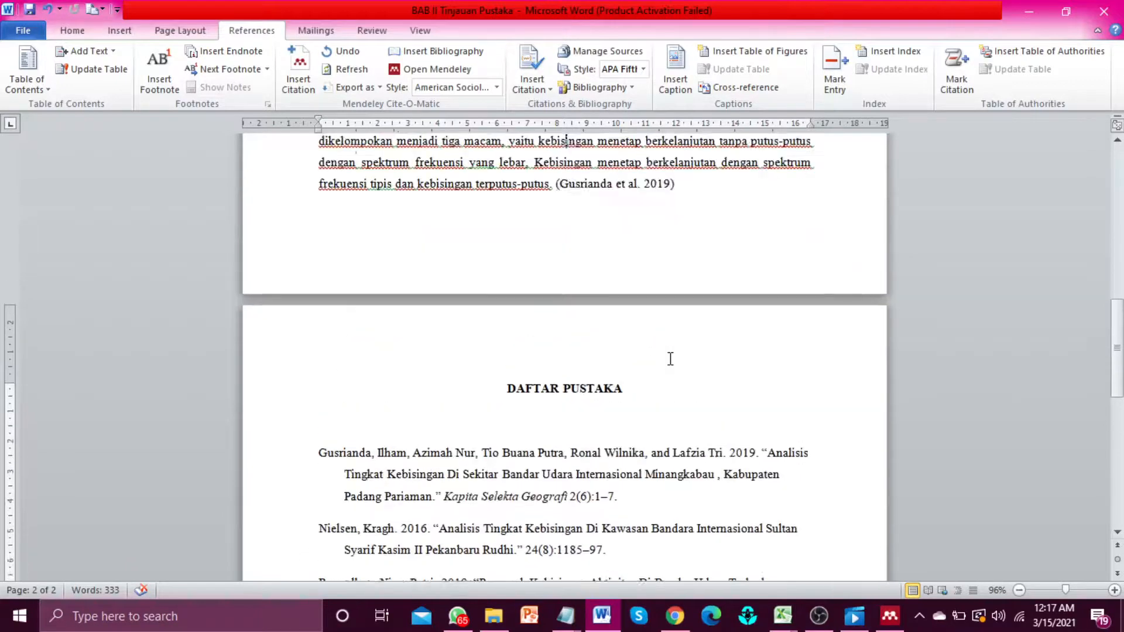
pyautogui.scroll(10, 670, 359)
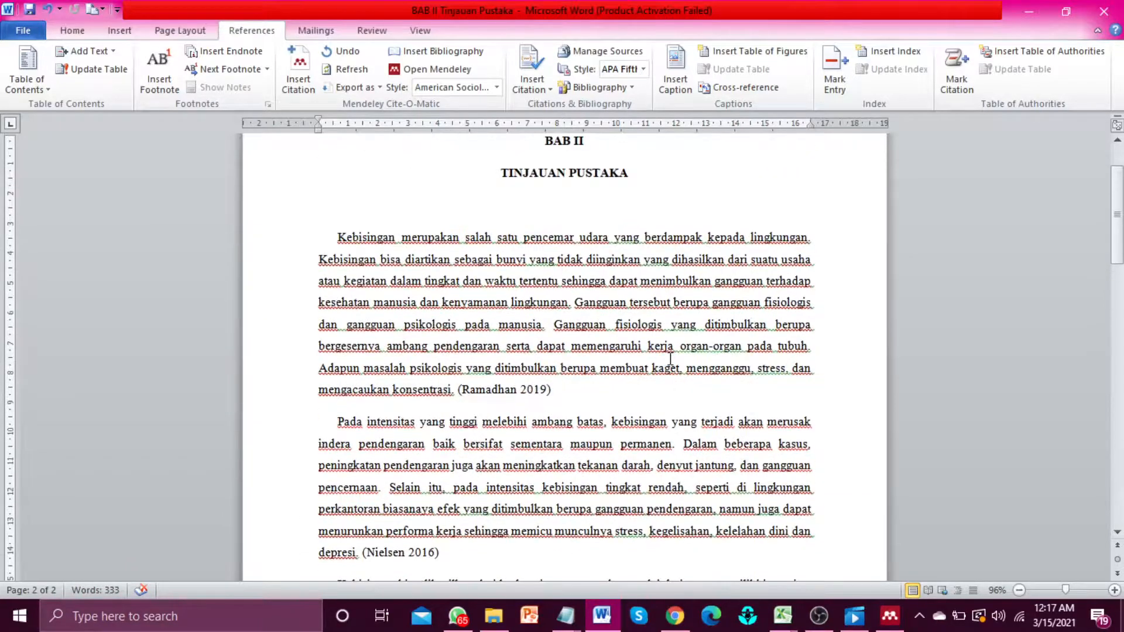